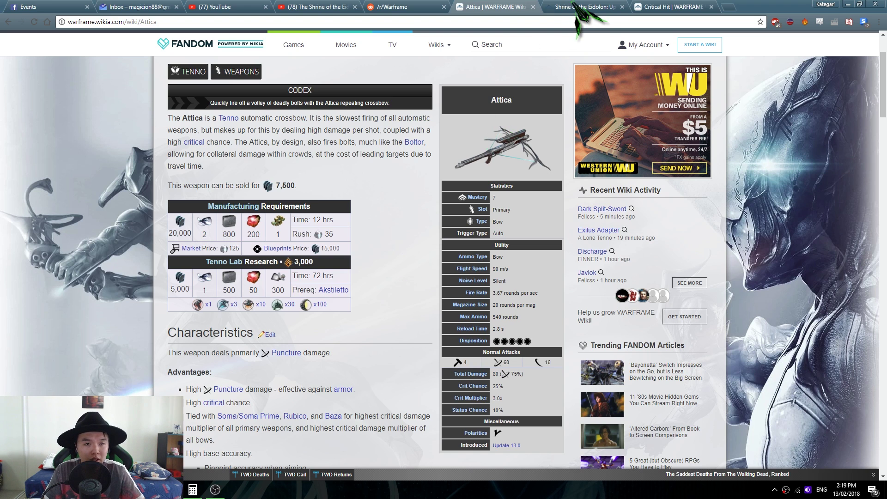
- Open Calculator from the taskbar and compute 2.25 × 25 = 56.25
{"action": "key", "text": "ctrl+Tab"}
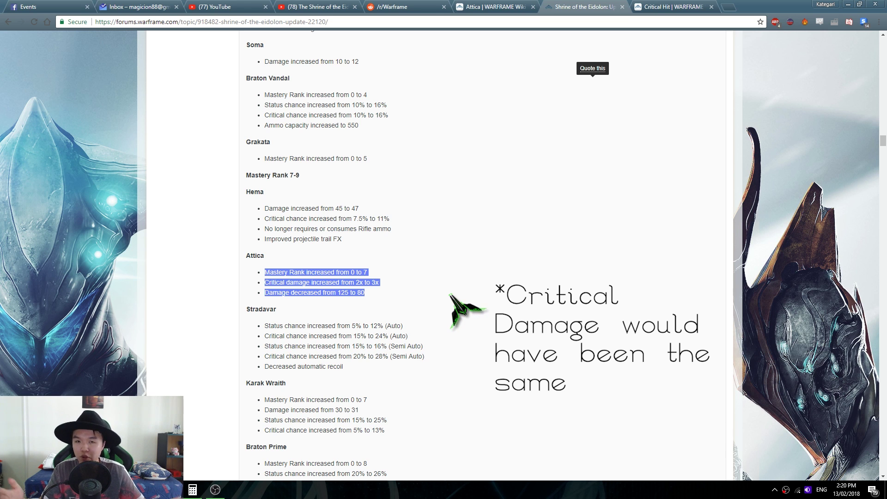
{"action": "left_click", "coordinate": [501, 7]}
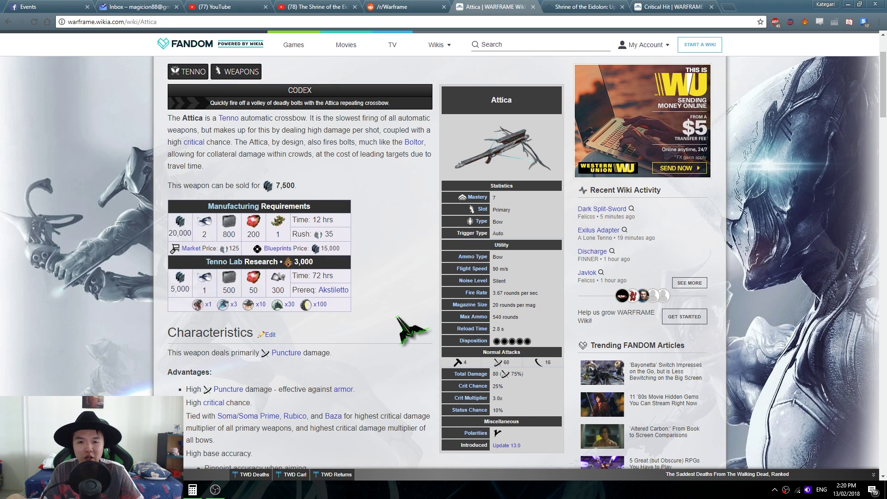
{"action": "left_click", "coordinate": [193, 489]}
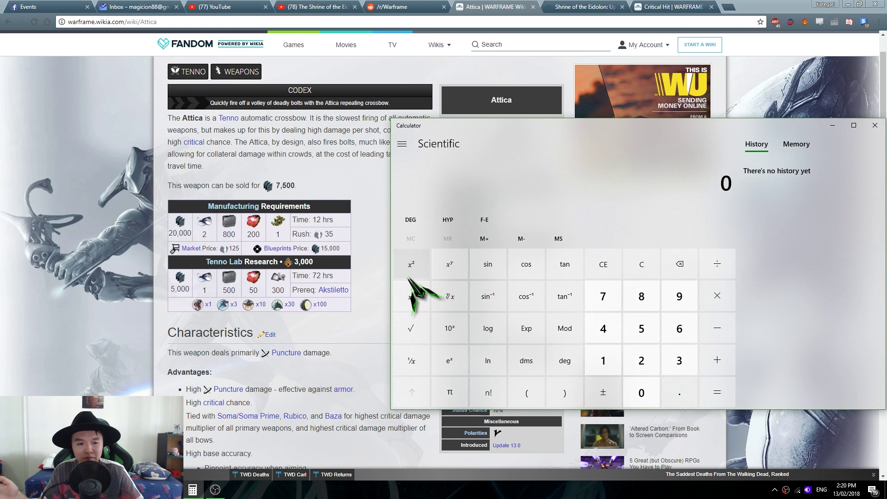
{"action": "type", "text": "2.2"}
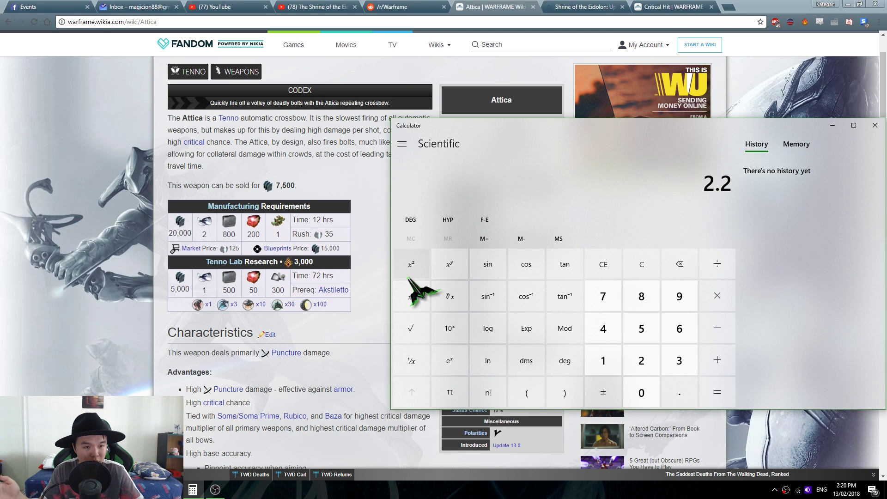
{"action": "type", "text": "5"}
{"action": "key", "text": "asterisk"}
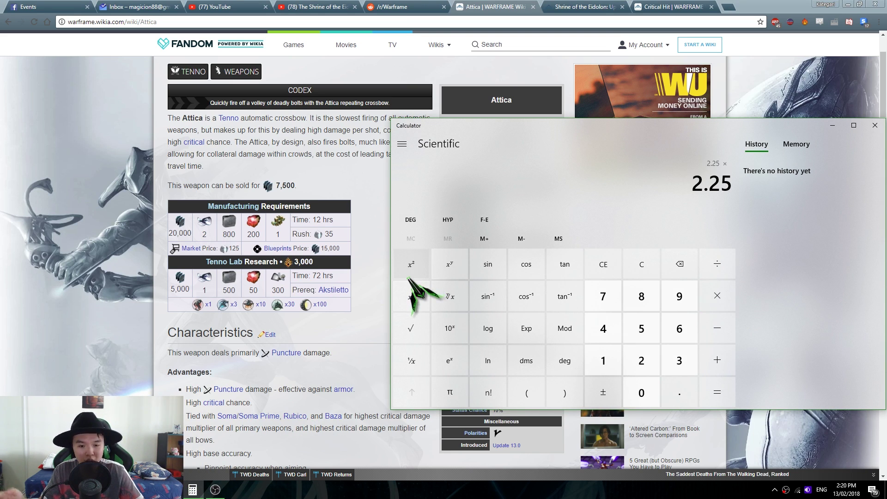
{"action": "type", "text": "25"}
{"action": "key", "text": "Return"}
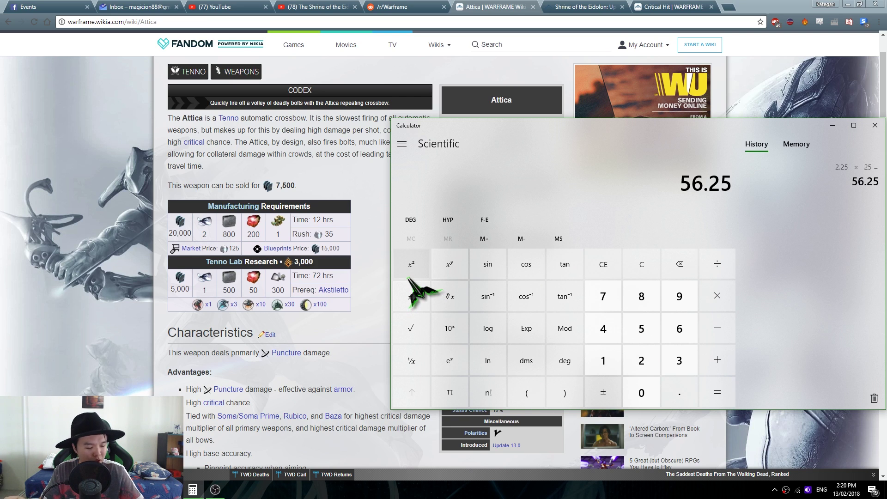
- Compute 2.5 × 25 = 62.5
{"action": "type", "text": "2.5"}
{"action": "key", "text": "asterisk"}
{"action": "type", "text": "25"}
{"action": "key", "text": "Return"}
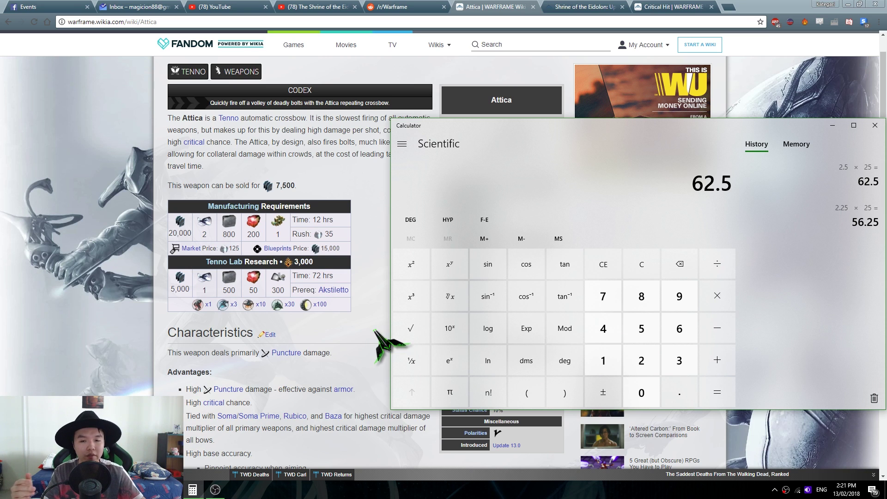
- Compute 100 − 62.5 = 37.5, then minimize the calculator to reveal the browser
{"action": "left_click", "coordinate": [375, 331]}
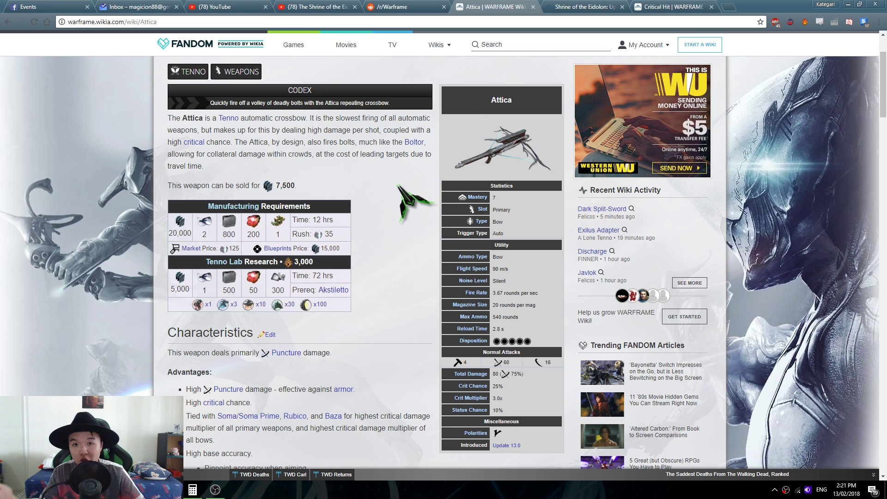
{"action": "key", "text": "alt+Tab"}
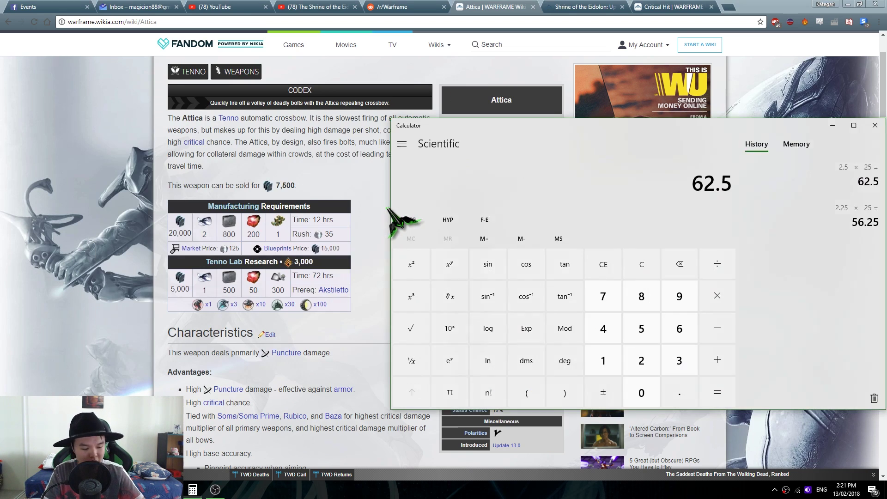
{"action": "type", "text": "100-3"}
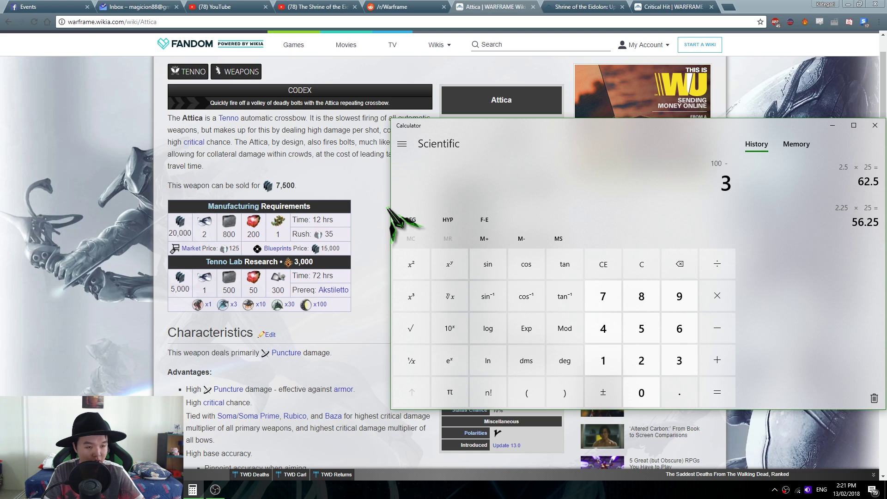
{"action": "key", "text": "BackSpace"}
{"action": "type", "text": "62.5"}
{"action": "key", "text": "Return"}
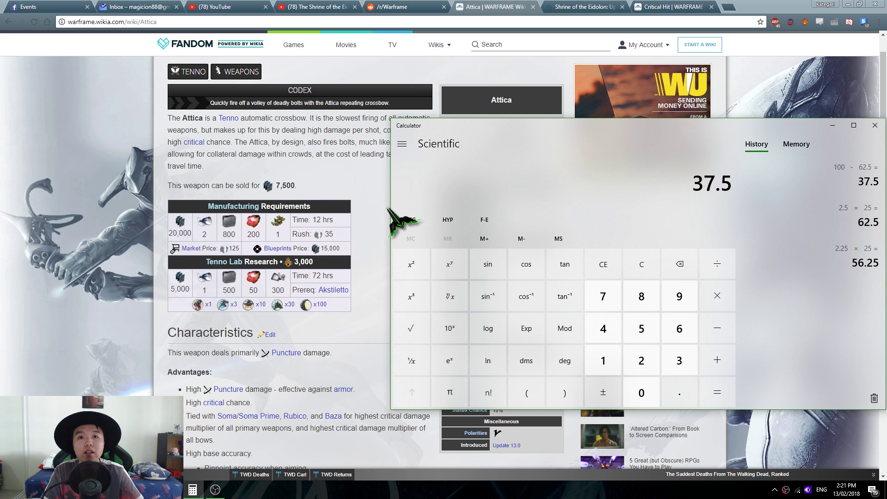
{"action": "left_click", "coordinate": [388, 209]}
- With the forum's Attica notes open, compute 2 × 125 = 250 in Calculator
{"action": "left_click", "coordinate": [583, 7]}
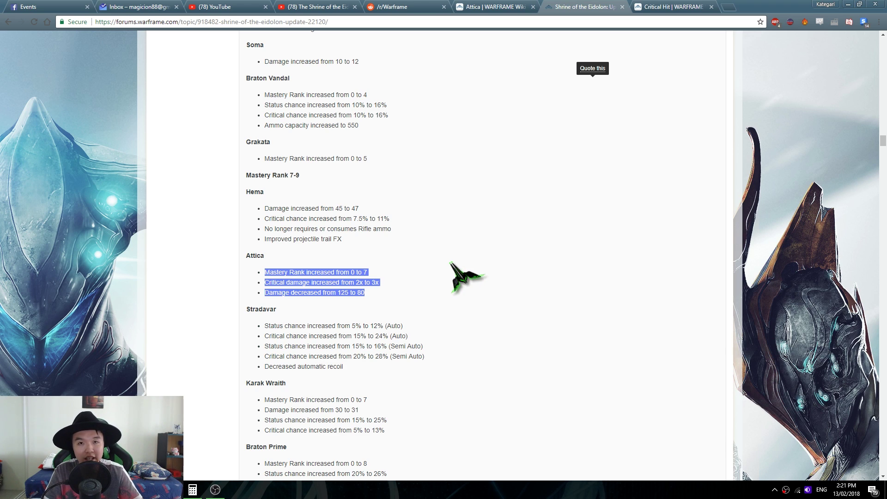
{"action": "key", "text": "alt+Tab"}
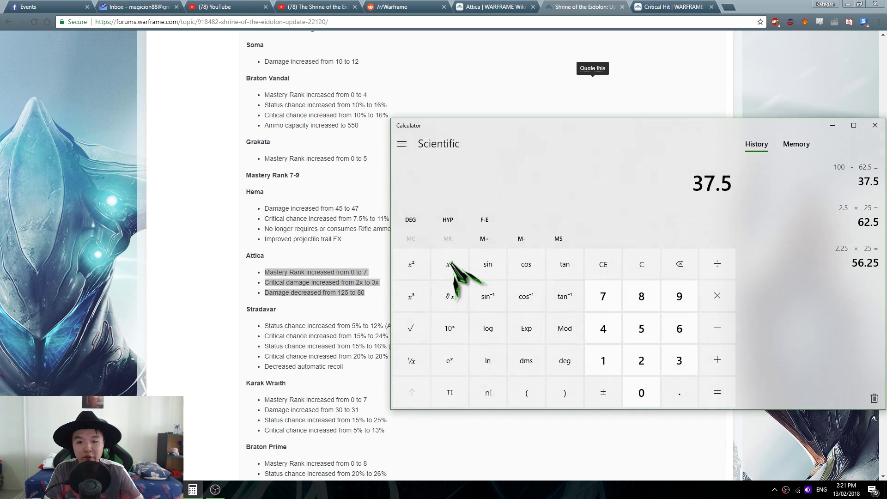
{"action": "type", "text": "2*1"}
{"action": "type", "text": "22"}
{"action": "key", "text": "BackSpace"}
{"action": "type", "text": "54"}
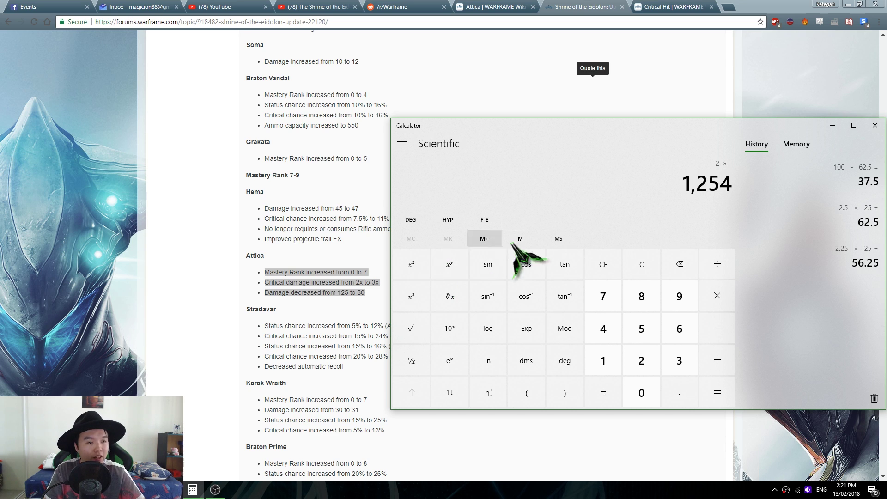
{"action": "key", "text": "BackSpace"}
{"action": "key", "text": "Return"}
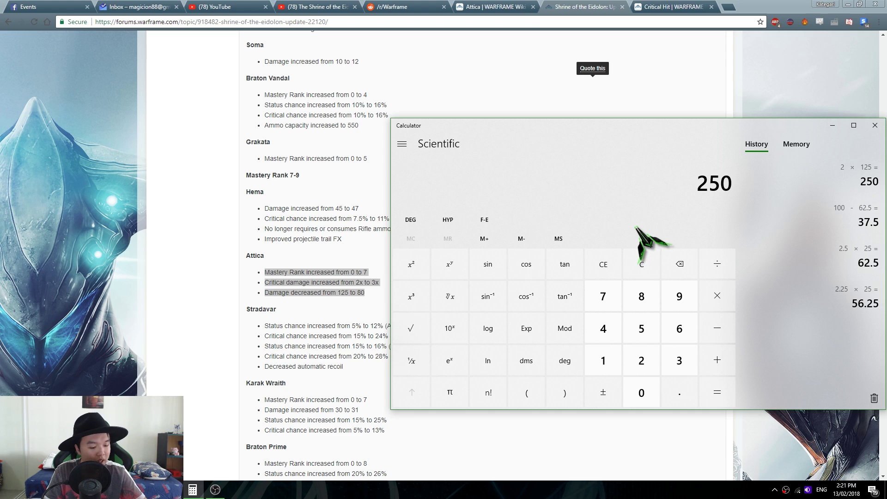
- Compute 3 × 80 = 240
{"action": "type", "text": "3"}
{"action": "key", "text": "asterisk"}
{"action": "type", "text": "80"}
{"action": "key", "text": "Return"}
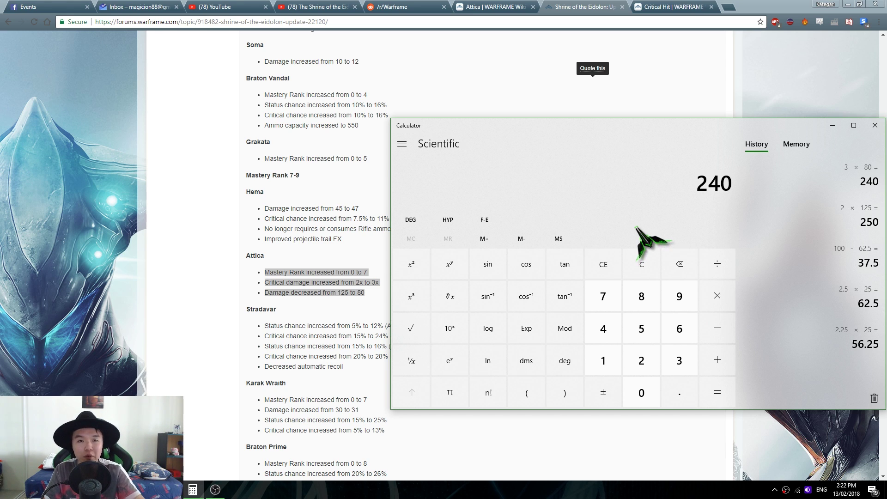
- Compute 2.2 × 2 = 4.4, then 4.4 × 125 = 550, then 2.2 × 3 × 80 = 528
{"action": "type", "text": "2"}
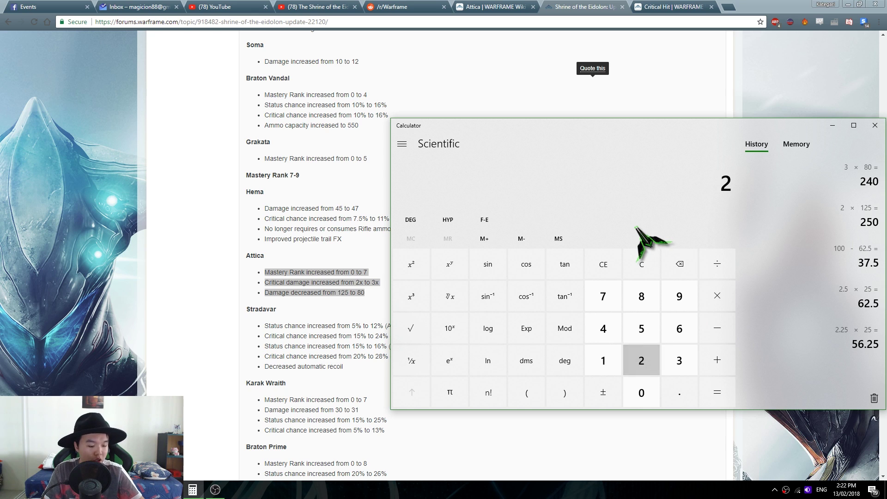
{"action": "type", "text": ".2*2 × 2"}
{"action": "key", "text": "Return"}
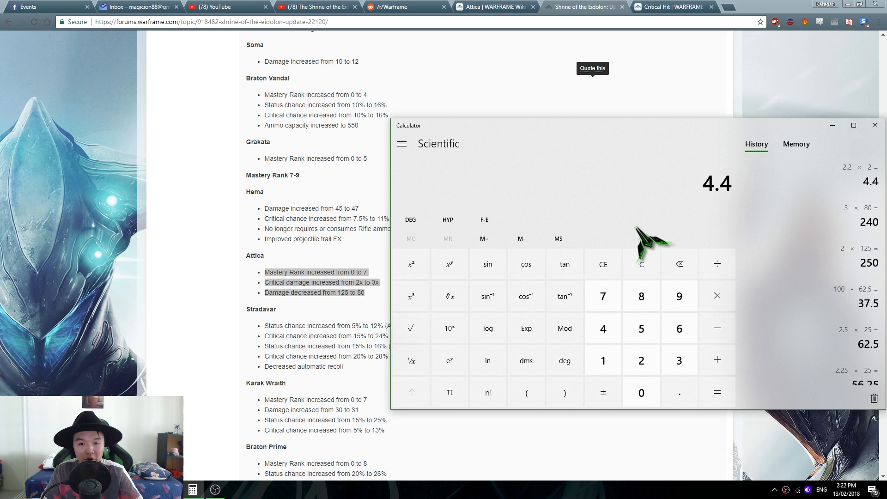
{"action": "type", "text": "*125"}
{"action": "key", "text": "Return"}
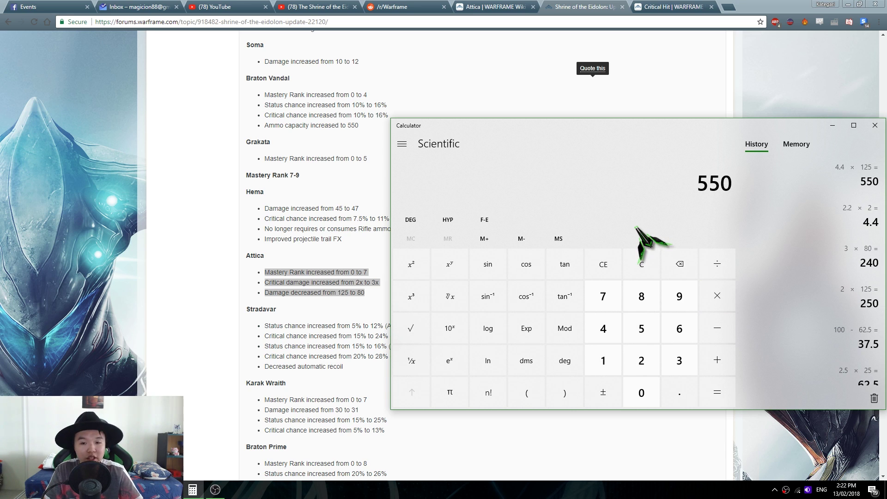
{"action": "type", "text": "2.2*3"}
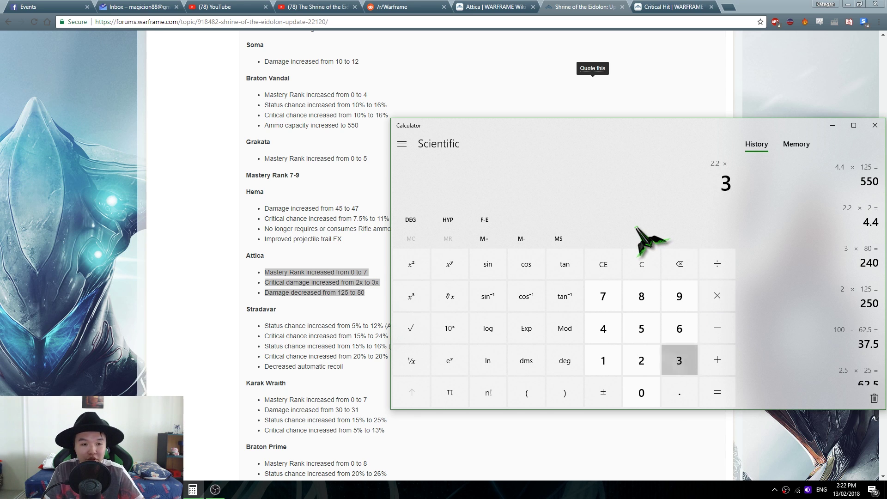
{"action": "type", "text": "*80"}
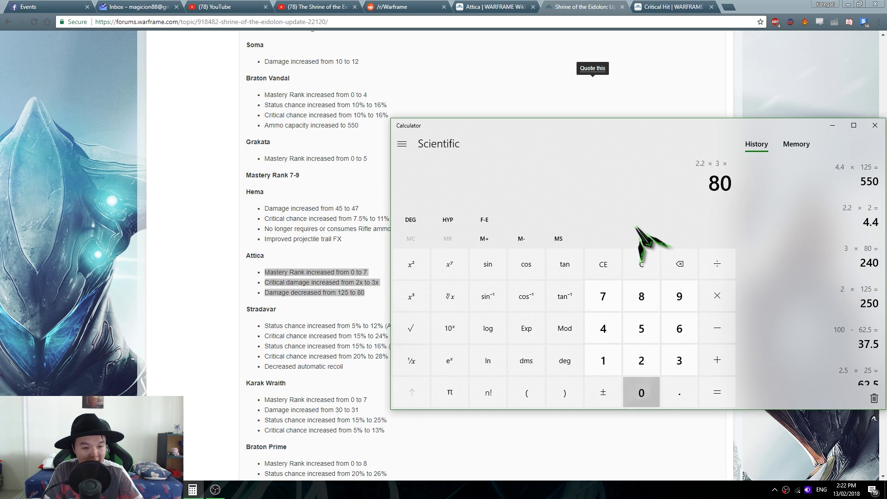
{"action": "key", "text": "Return"}
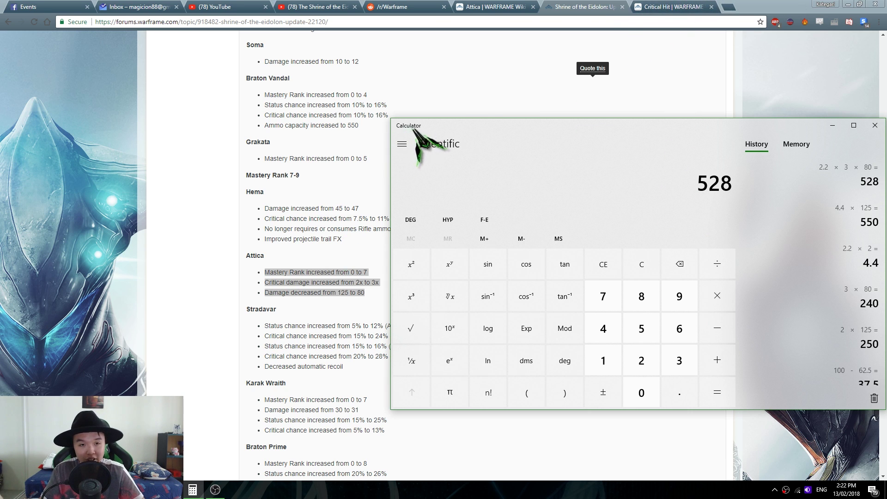
- Open the Critical Hit wiki page, move the calculator lower left, and highlight the Critical Headshot Damage formula
{"action": "left_click", "coordinate": [684, 7]}
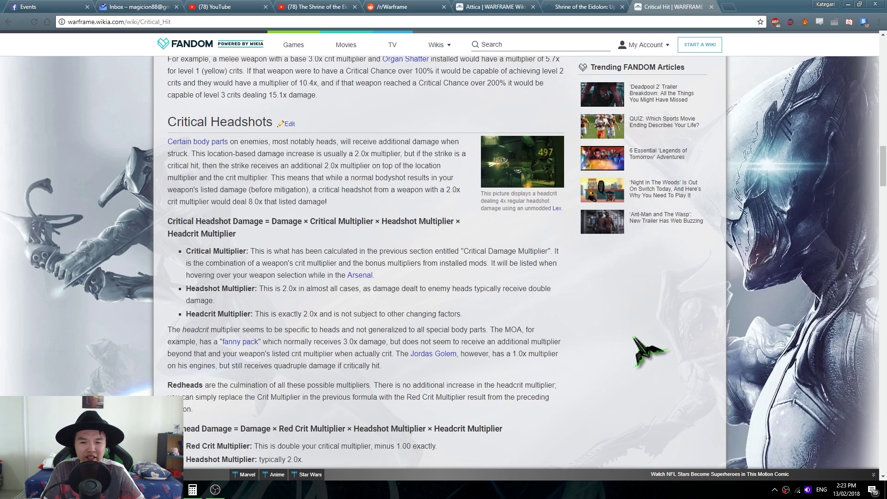
{"action": "key", "text": "alt+Tab"}
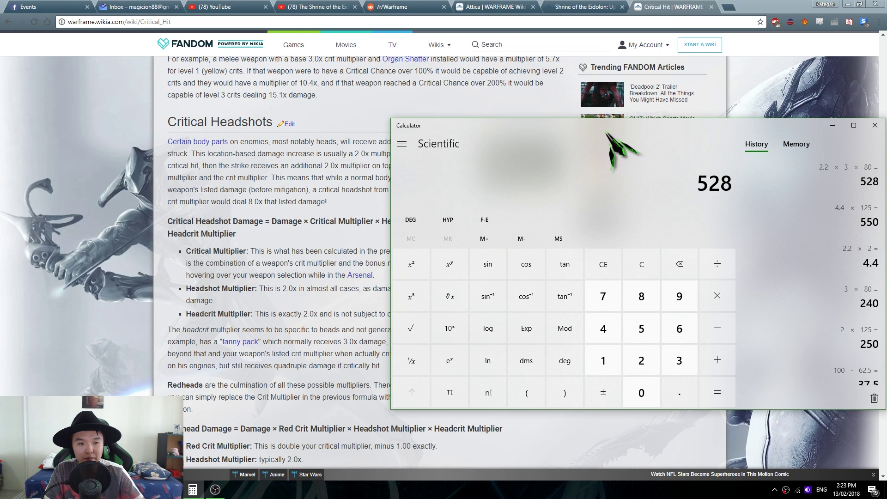
{"action": "left_click_drag", "start_coordinate": [609, 132], "coordinate": [538, 252]}
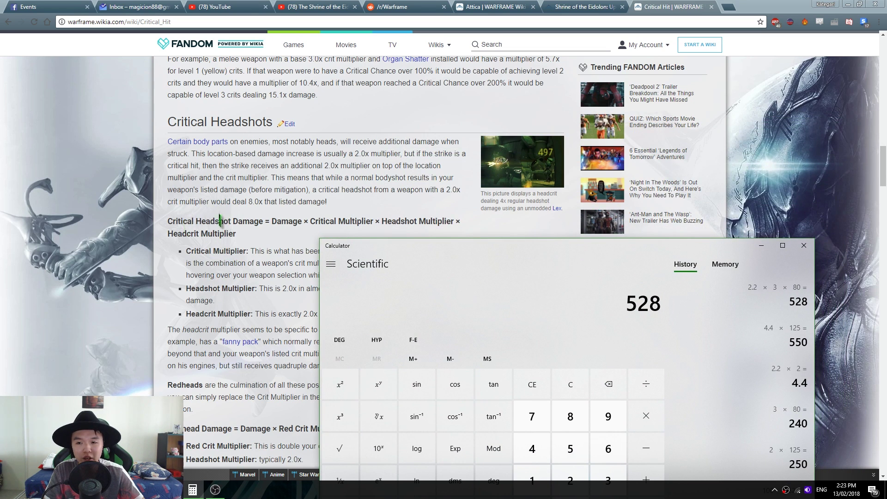
{"action": "left_click", "coordinate": [171, 221]}
{"action": "mouse_move", "coordinate": [171, 221]}
{"action": "left_mouse_down"}
{"action": "mouse_move", "coordinate": [259, 241]}
{"action": "mouse_move", "coordinate": [168, 219]}
{"action": "left_mouse_up"}
{"action": "left_click", "coordinate": [171, 221]}
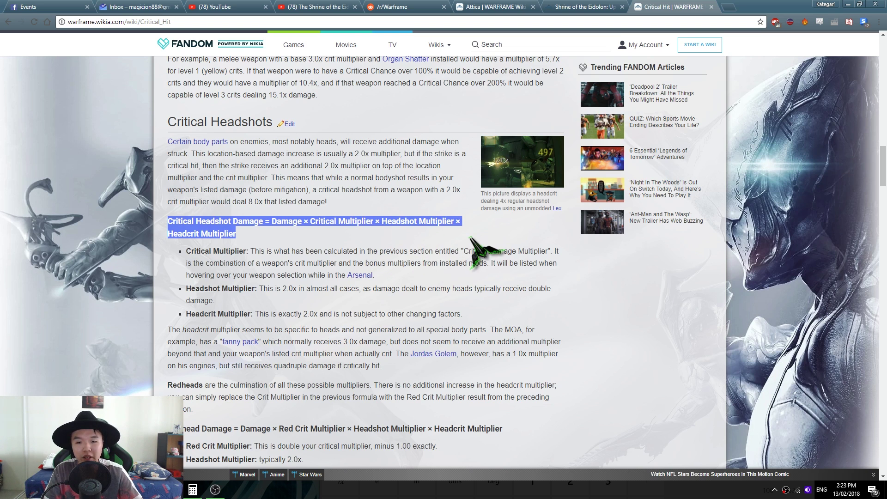
{"action": "key", "text": "alt+Tab"}
{"action": "key", "text": "alt+Tab"}
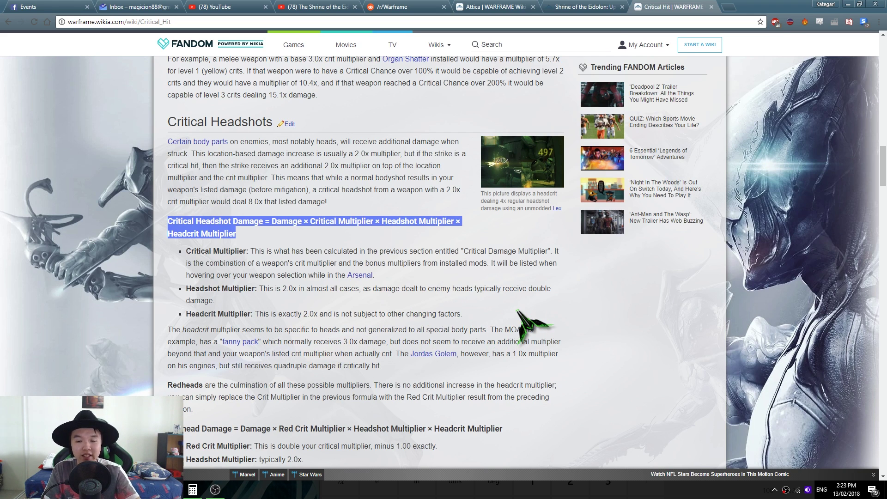
- Compute 125 × 2 × 2 × 2 = 1,000 and 80 × 3 × 2 × 2 = 960
{"action": "key", "text": "alt+Tab"}
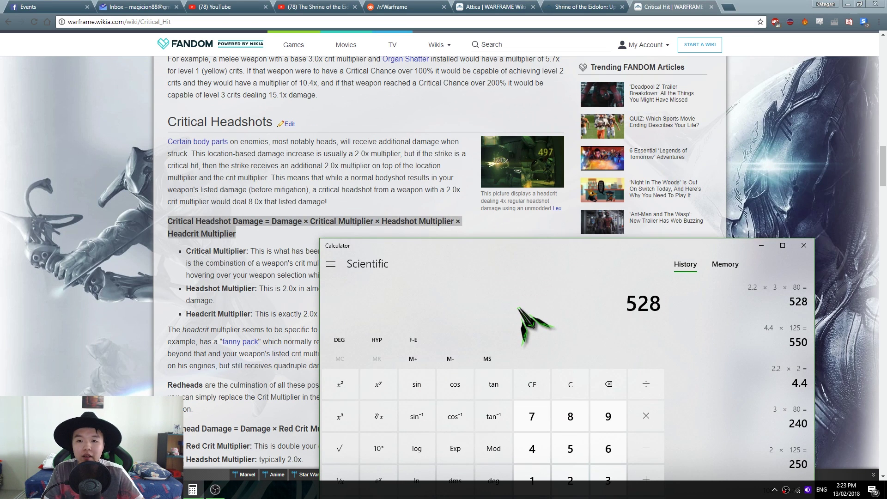
{"action": "type", "text": "123"}
{"action": "key", "text": "BackSpace"}
{"action": "type", "text": "5"}
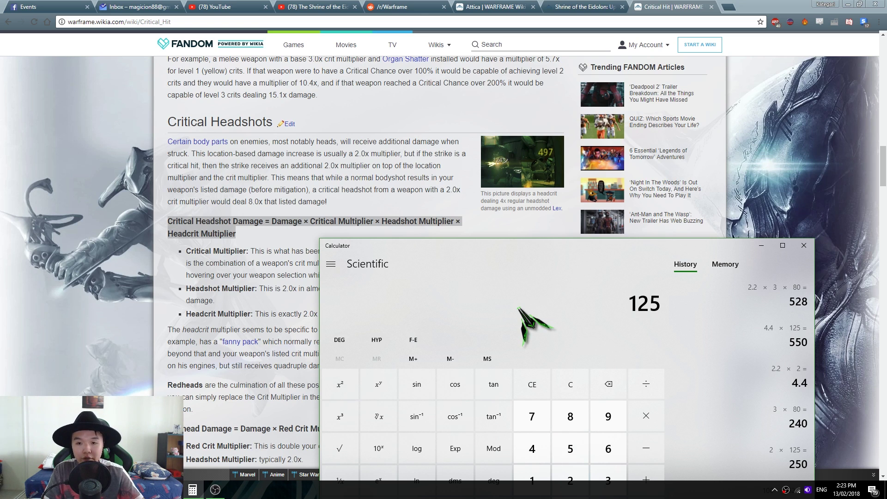
{"action": "key", "text": "asterisk"}
{"action": "type", "text": "2"}
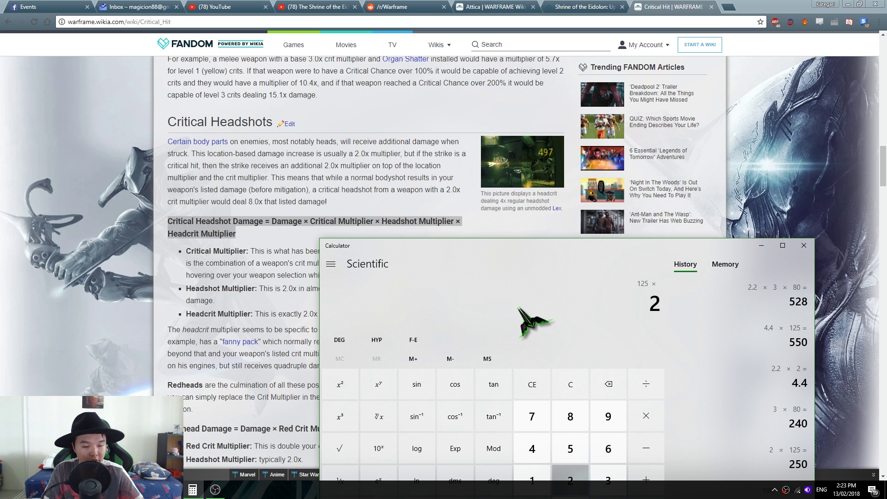
{"action": "key", "text": "asterisk"}
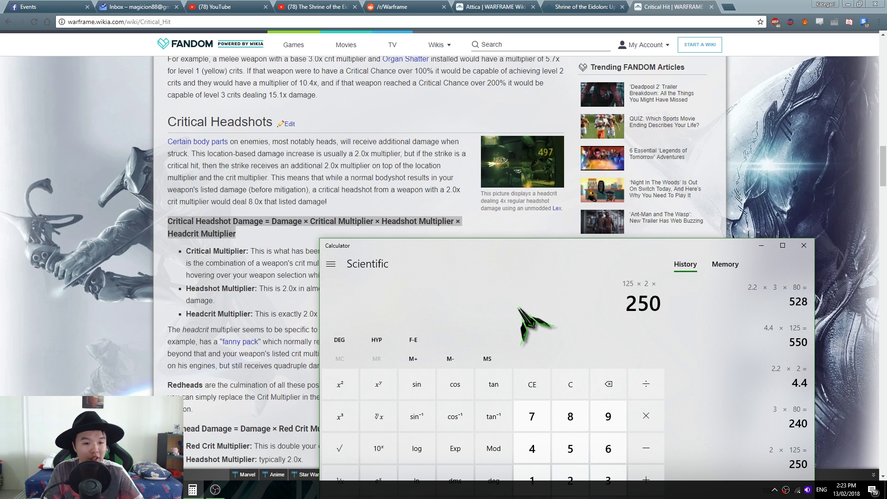
{"action": "type", "text": "2"}
{"action": "key", "text": "asterisk"}
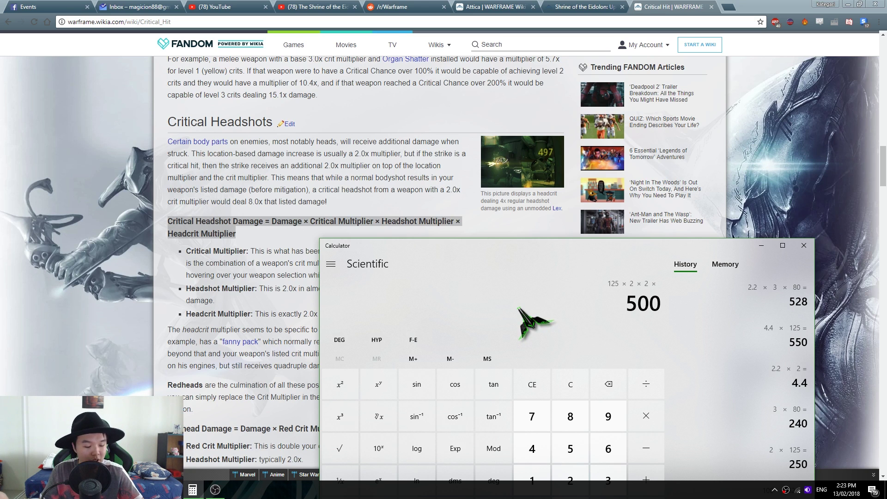
{"action": "type", "text": "21"}
{"action": "key", "text": "BackSpace"}
{"action": "key", "text": "Return"}
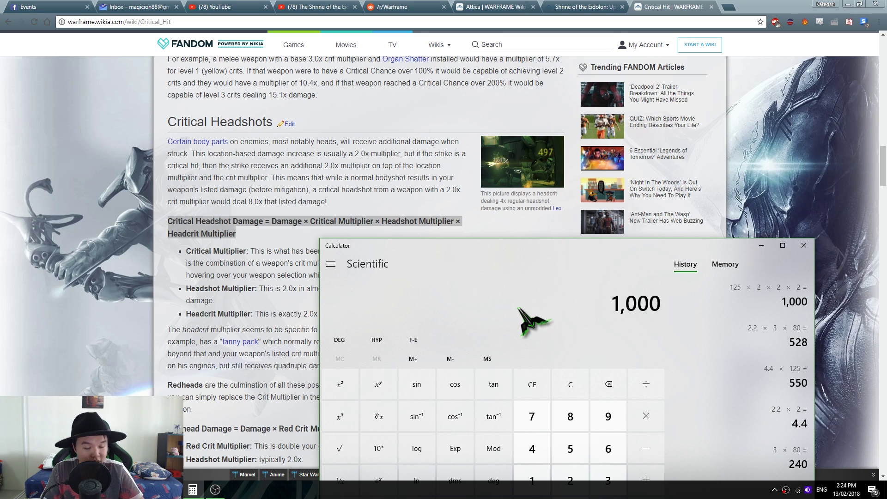
{"action": "type", "text": "80"}
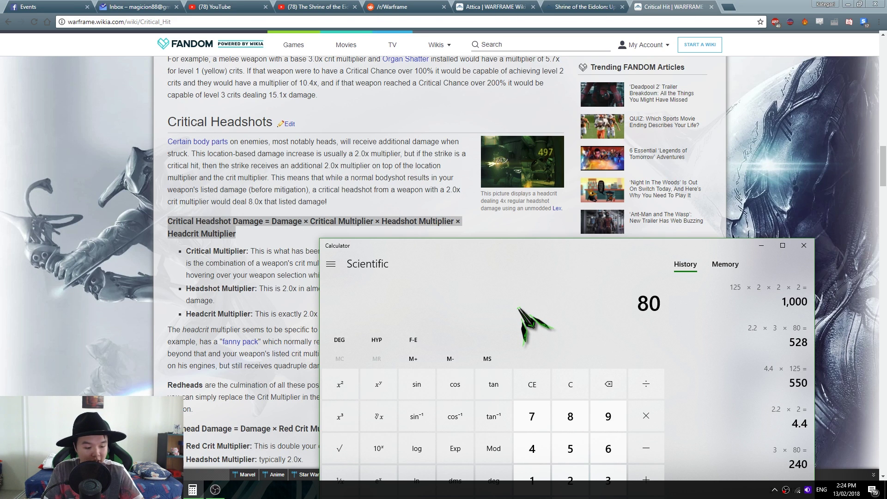
{"action": "type", "text": "*3"}
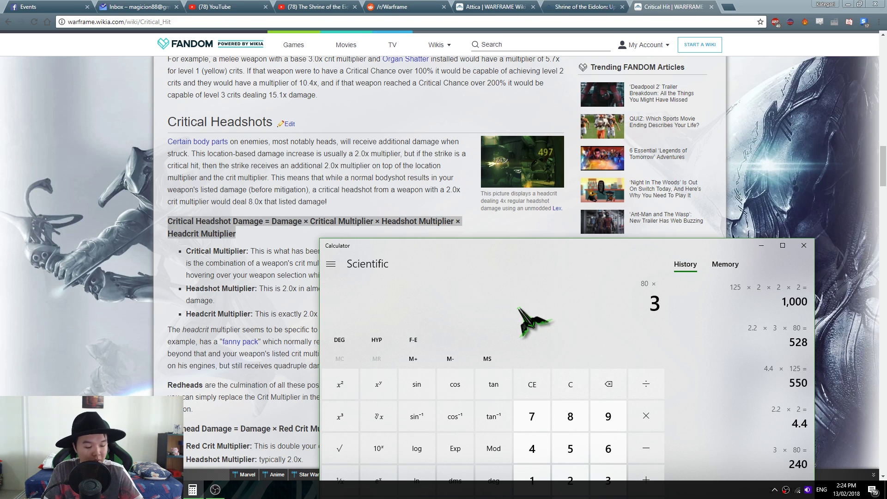
{"action": "type", "text": "*2*2"}
{"action": "key", "text": "Return"}
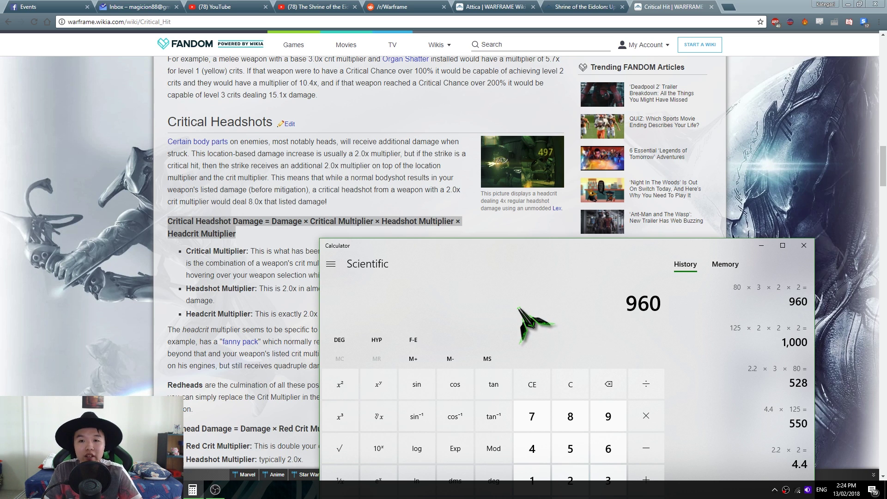
- Switch to the Shrine of the Eidolon patch notes and bring the calculator in front of them
{"action": "left_click", "coordinate": [601, 7]}
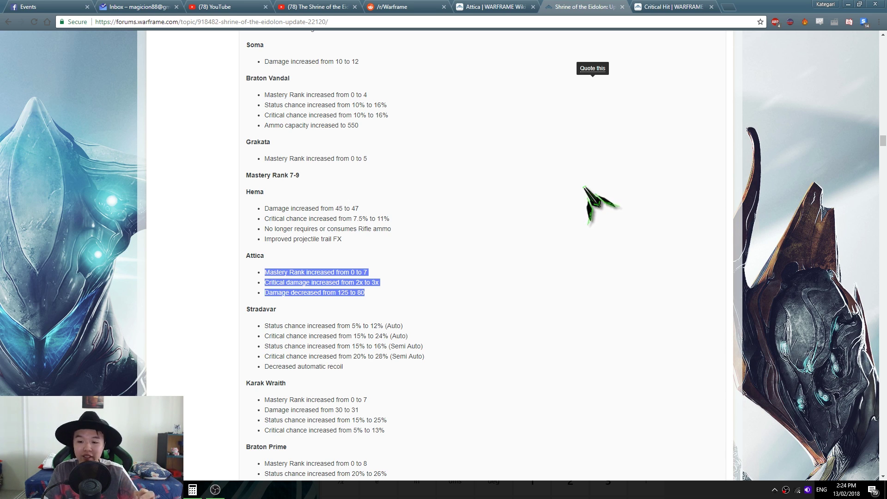
{"action": "key", "text": "alt+Tab"}
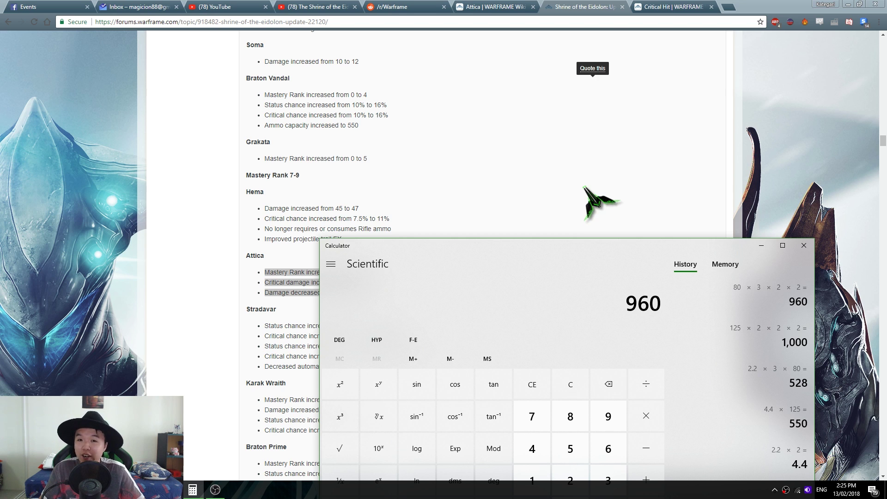
- Drag the calculator up and right so the Attica notes sit beside its 960 and 1,000 history
{"action": "left_click_drag", "start_coordinate": [490, 249], "coordinate": [561, 134]}
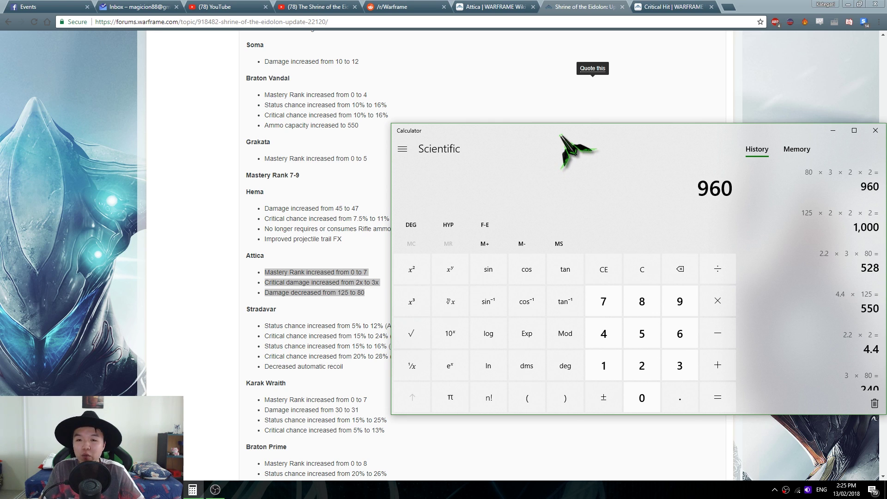